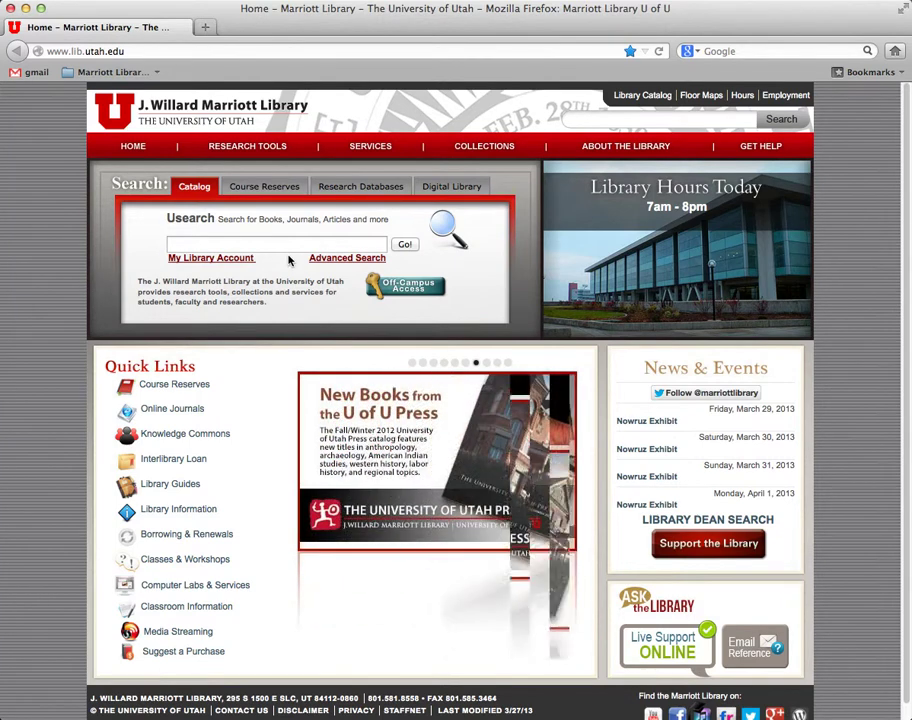
# Browse the library's databases starting with S and open Scopus to its Choose Organization page
pyautogui.click(353, 191)
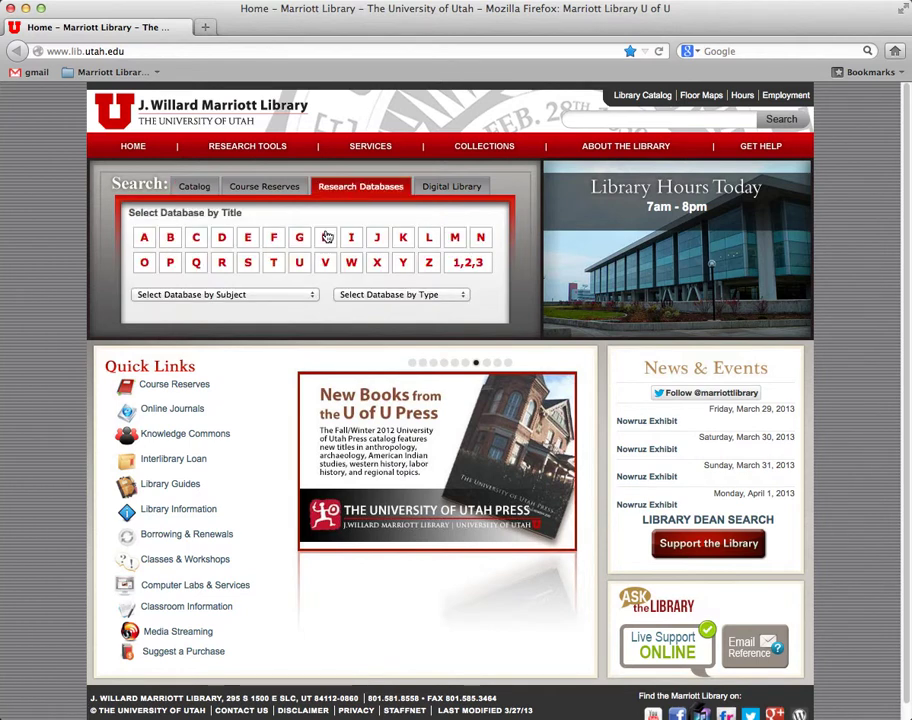
pyautogui.click(249, 265)
pyautogui.scroll(-10, 248, 266)
pyautogui.scroll(-20, 245, 268)
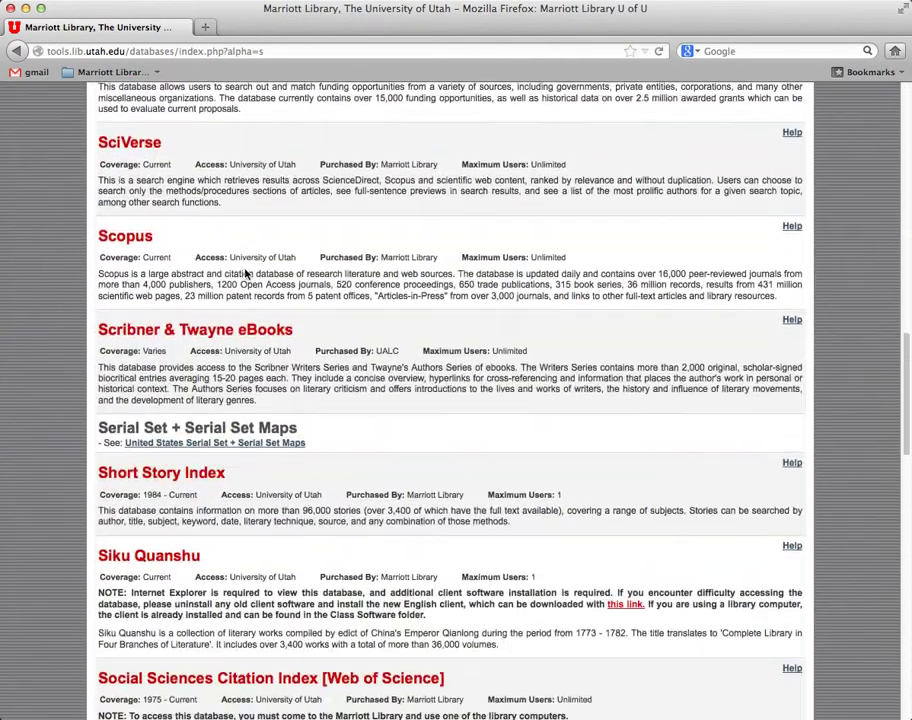
pyautogui.moveTo(169, 244); pyautogui.dragTo(71, 240)
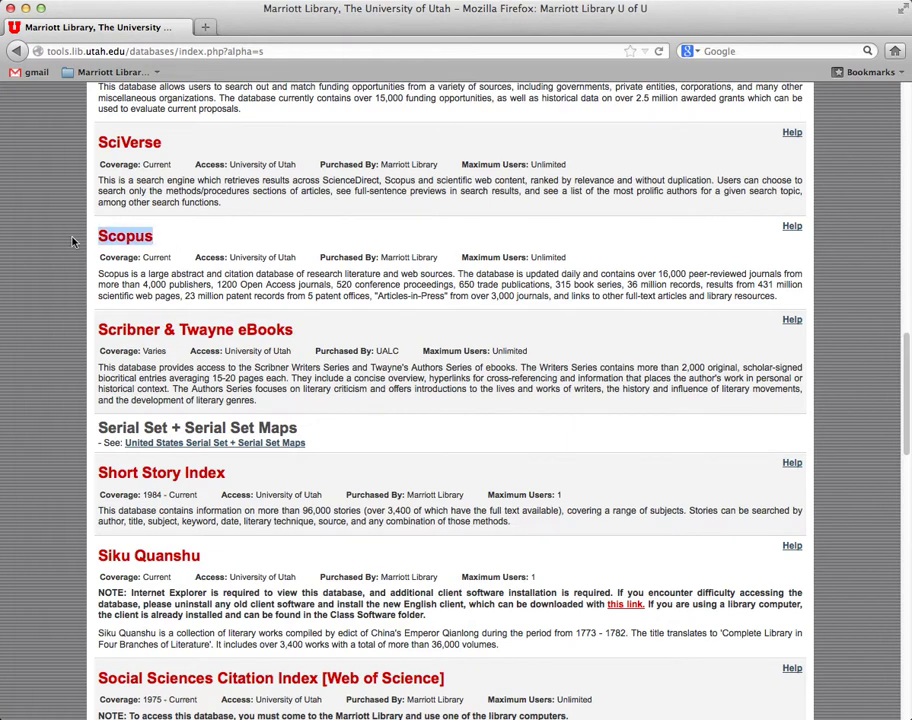
pyautogui.click(120, 240)
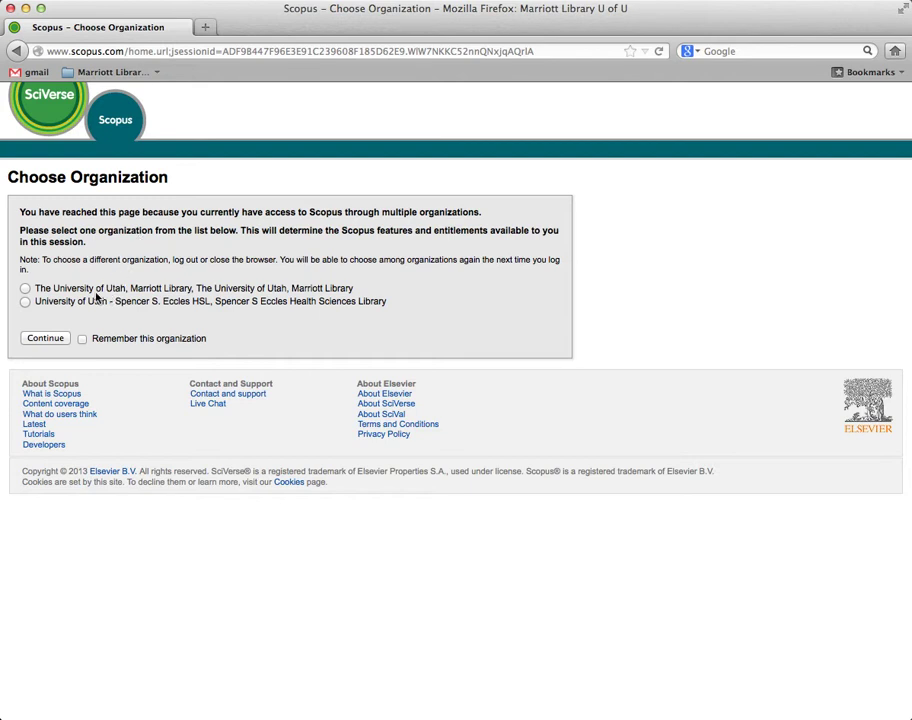
# Enter Scopus through The University of Utah, Marriott Library organization
pyautogui.click(26, 289)
pyautogui.click(54, 342)
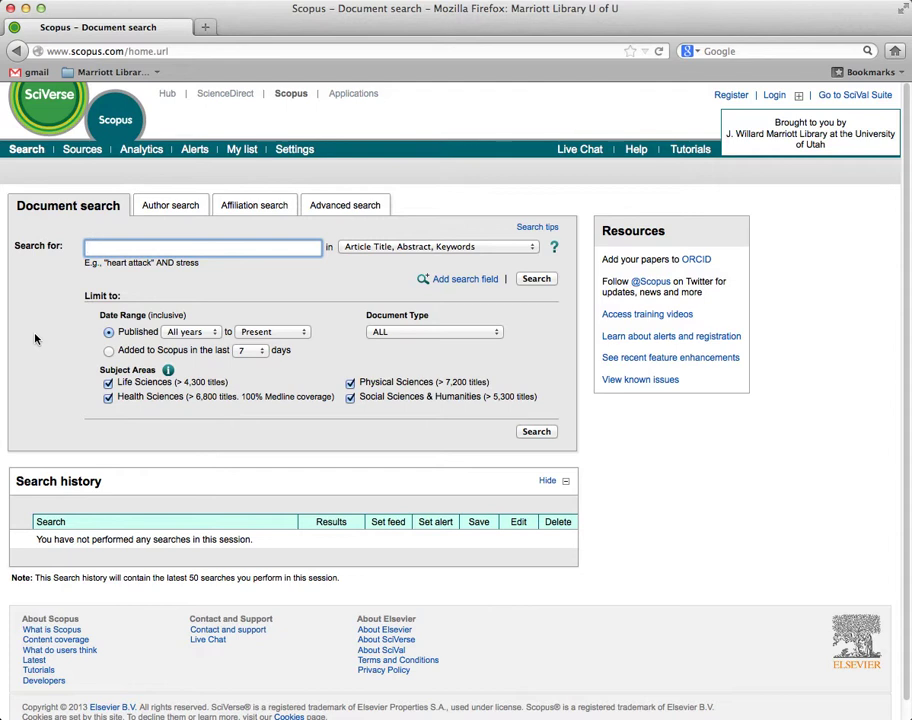
# Search titles, abstracts and keywords for 'garmin', getting 107 document results
pyautogui.write('garmin')
pyautogui.press('Return')
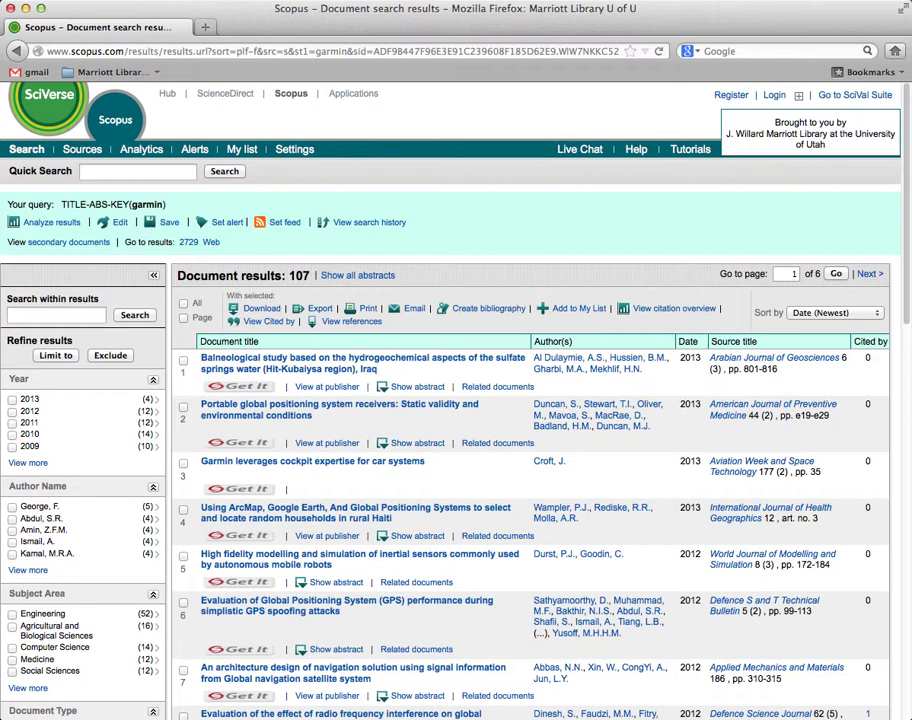
pyautogui.doubleClick(298, 276)
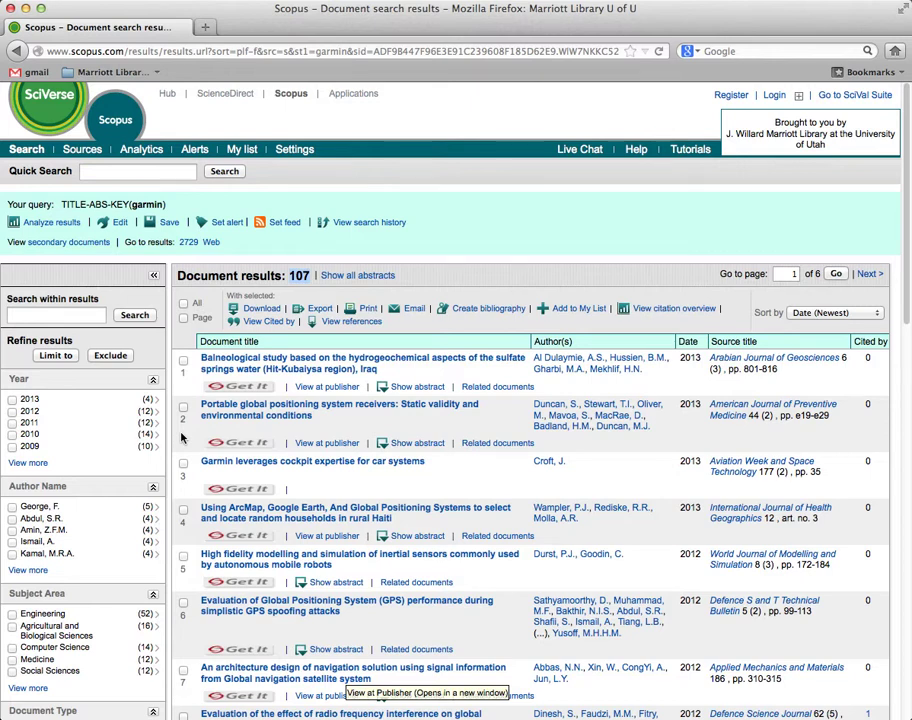
# Quick-search the misspelled "global positiioning system", then retype it as "global positioning system"
pyautogui.click(110, 171)
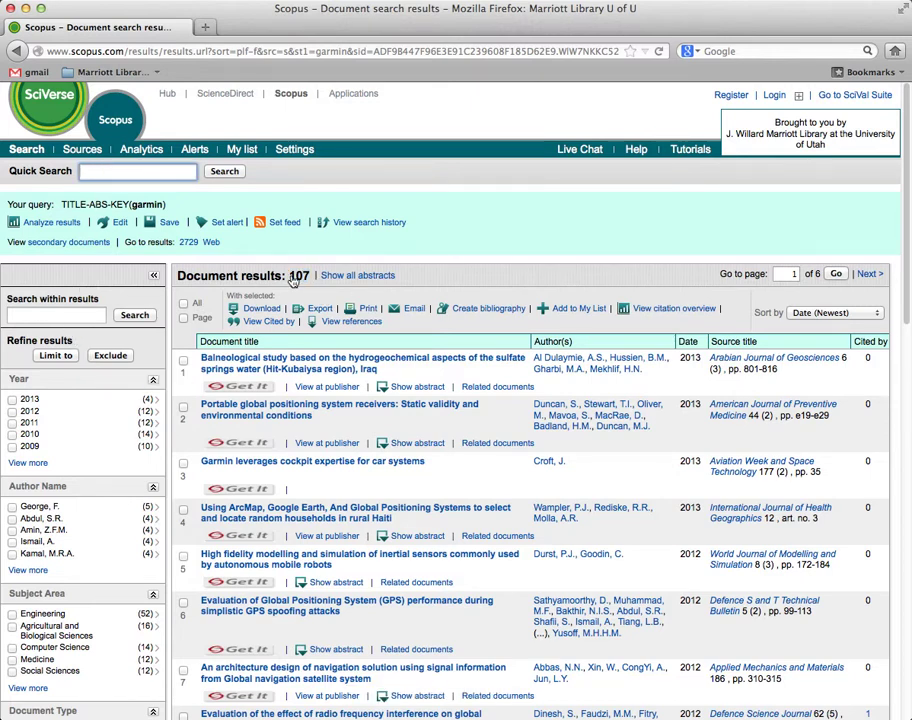
pyautogui.write('"global positi')
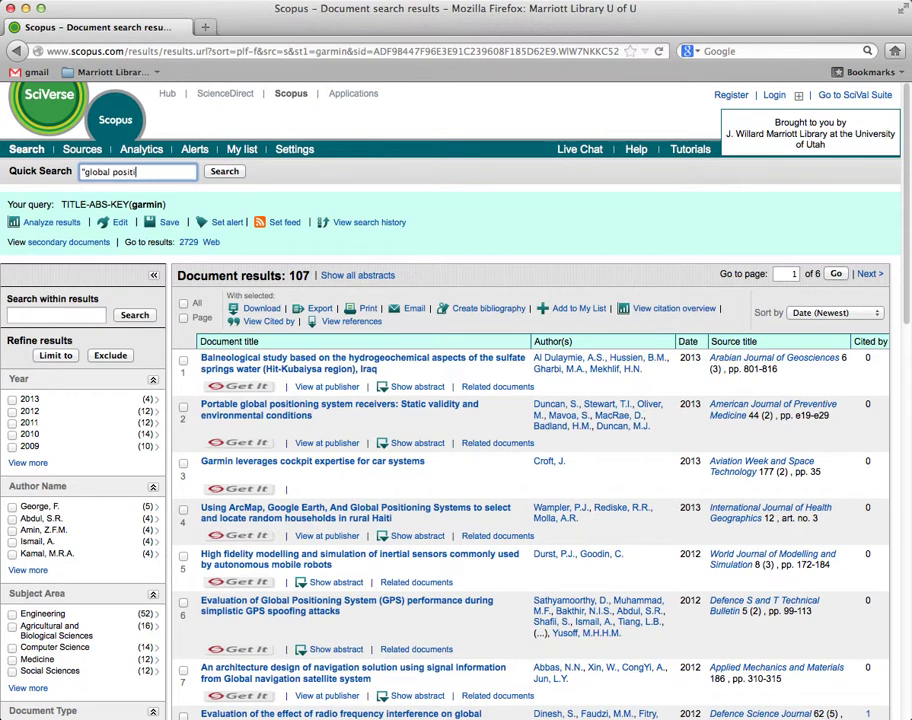
pyautogui.write('ioning system"')
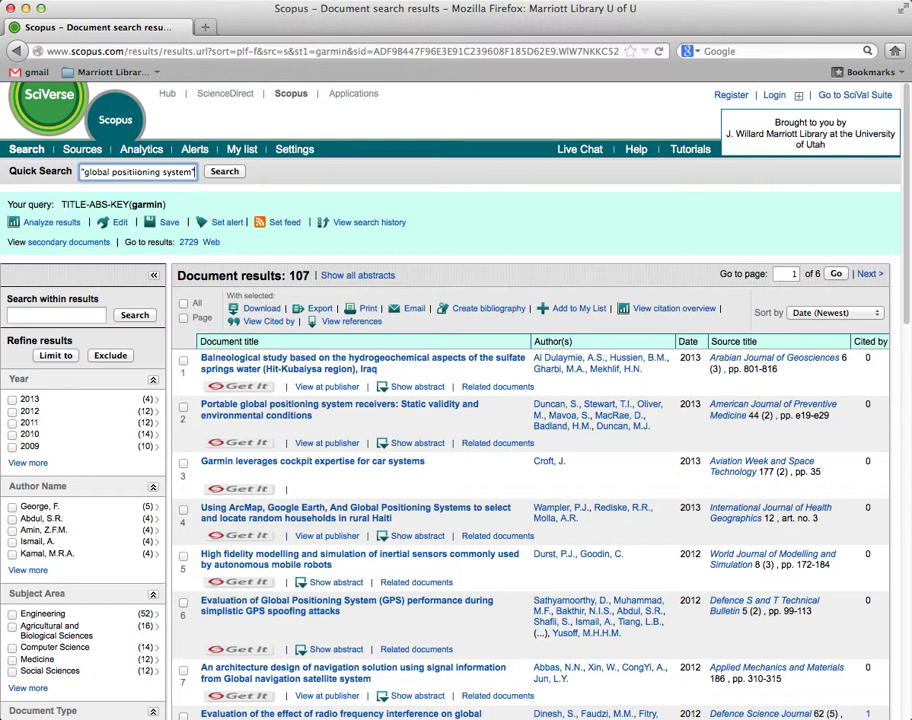
pyautogui.press('Return')
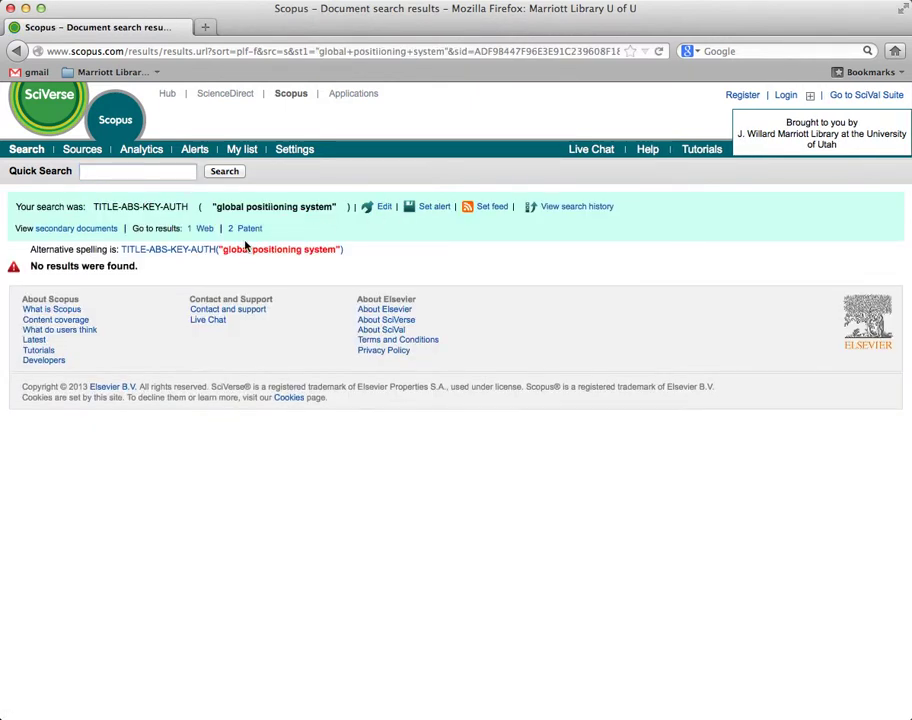
pyautogui.click(138, 173)
pyautogui.write('"glob')
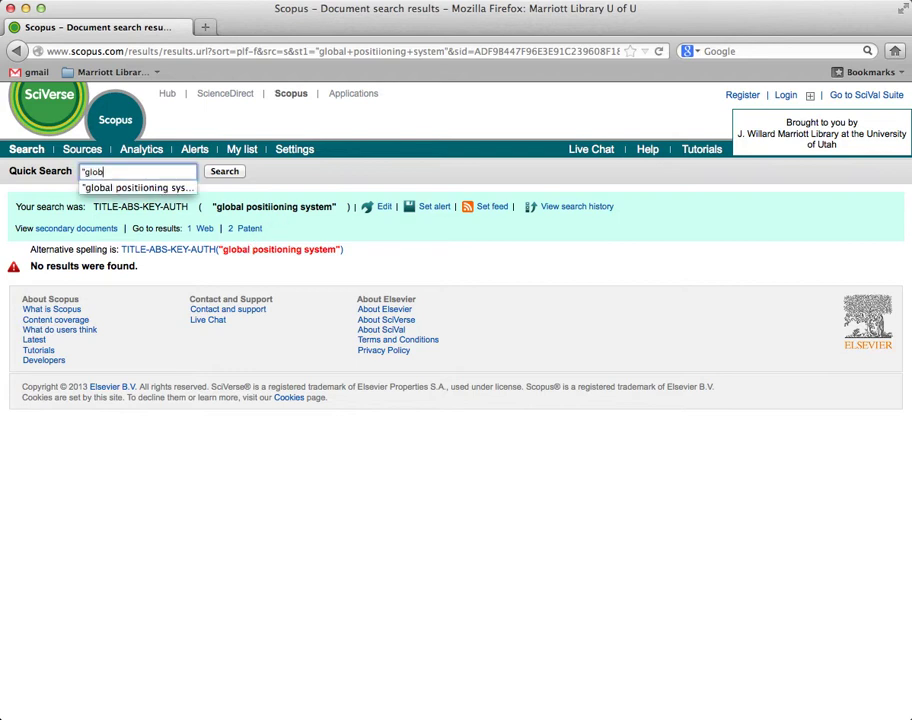
pyautogui.write('al positionin')
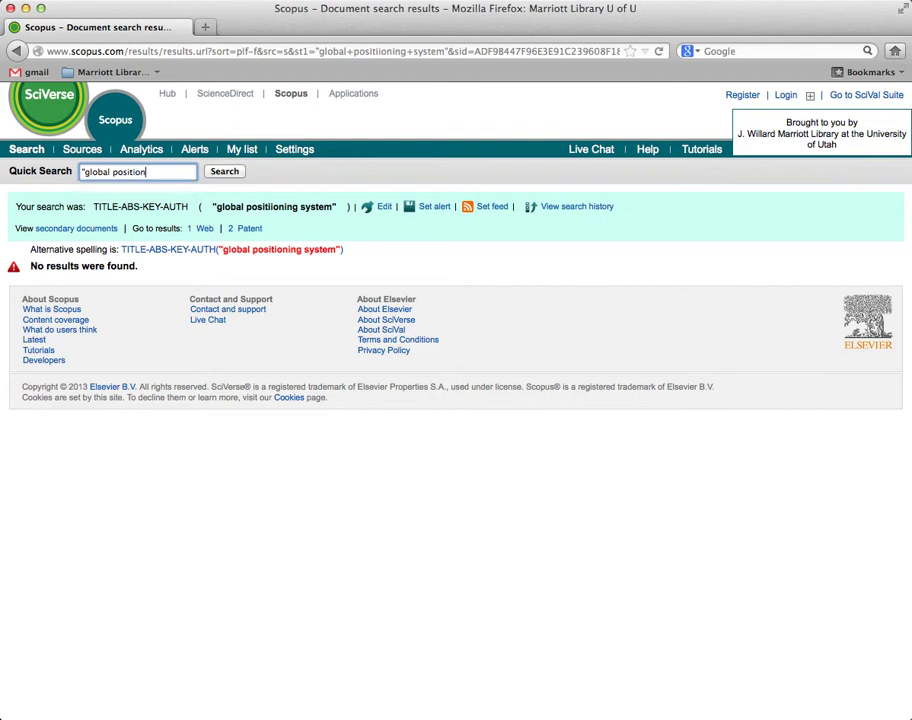
pyautogui.write('g system"')
# Submit the corrected "global positioning system" quick search, returning 35,149 documents
pyautogui.press('Return')
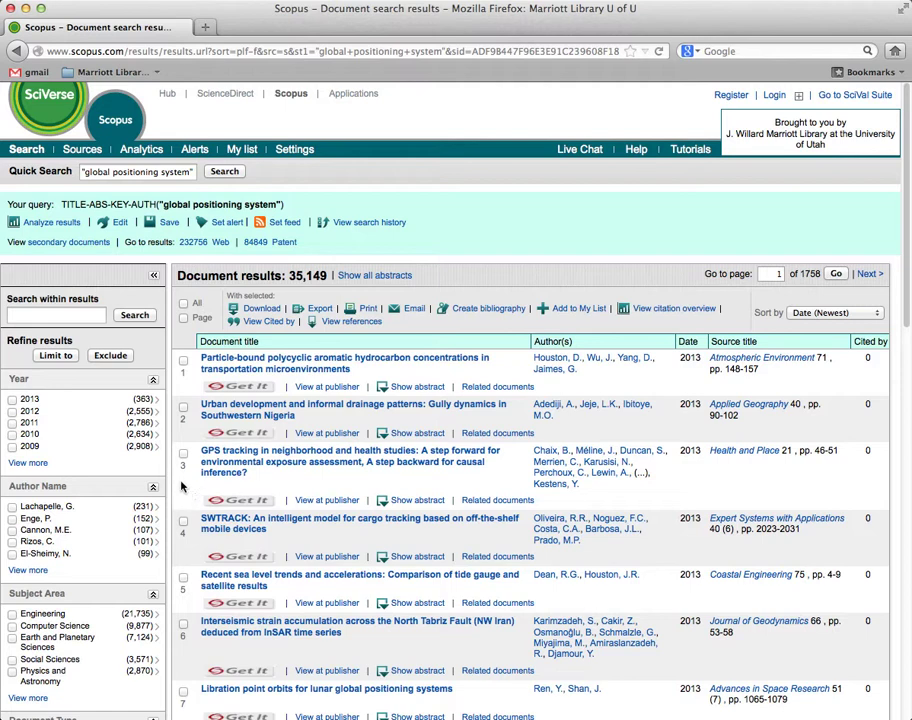
# Limit the results to publication years 2012 and 2013, leaving 2,918 documents
pyautogui.click(12, 414)
pyautogui.click(12, 400)
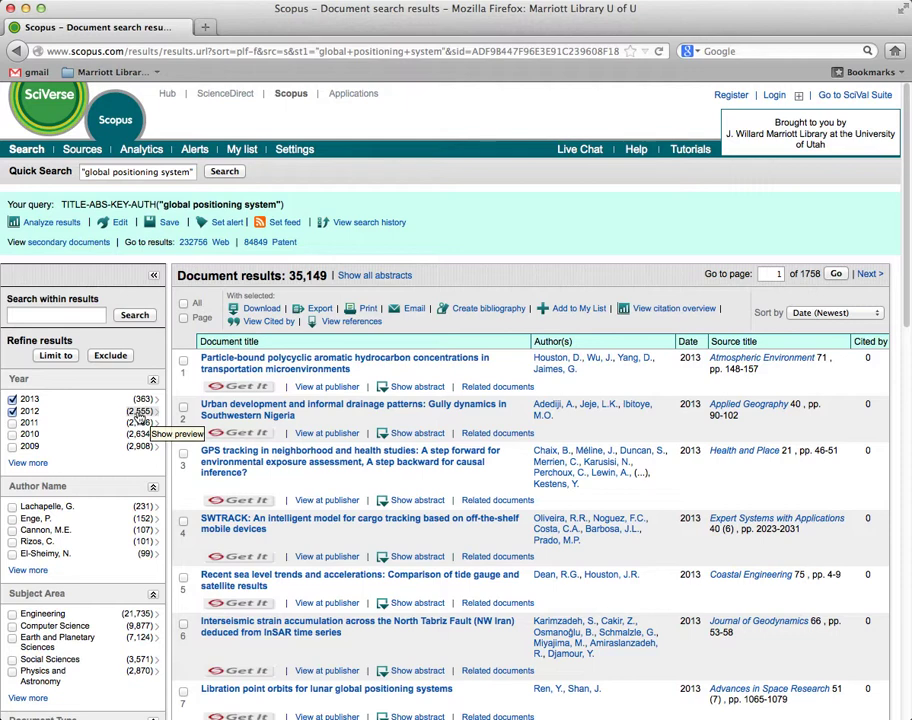
pyautogui.click(55, 357)
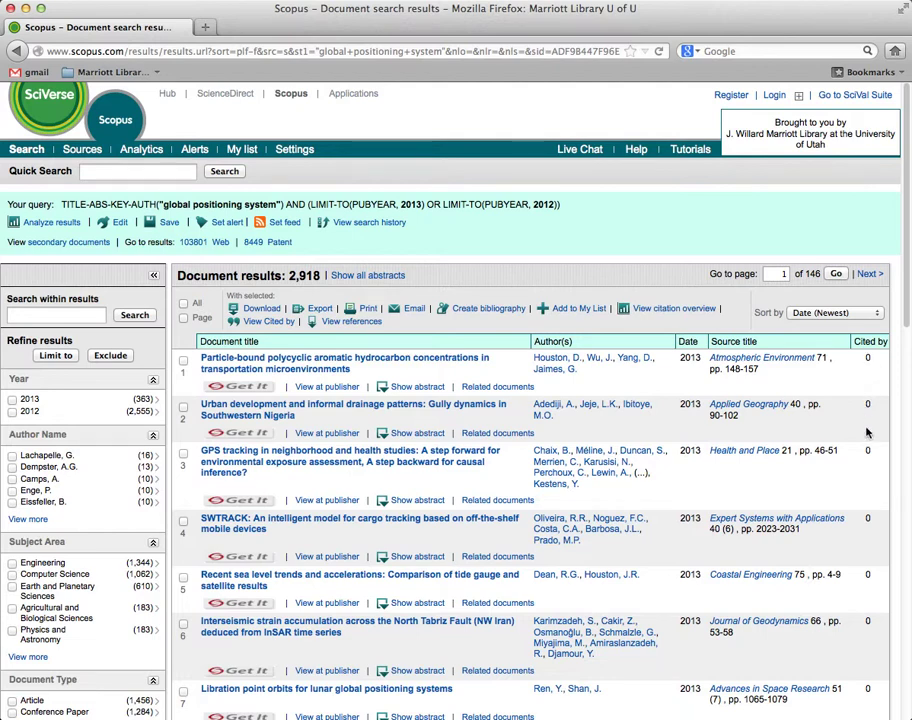
# Sort the 2,918 results by Cited by, bringing a 2012 Optics Express paper to the top
pyautogui.click(878, 316)
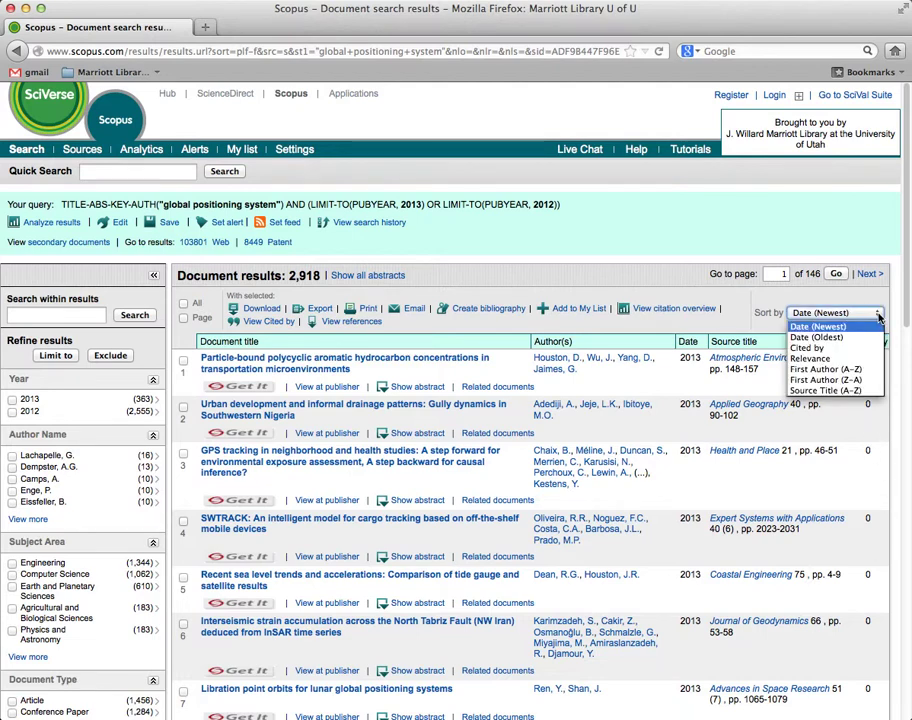
pyautogui.click(810, 348)
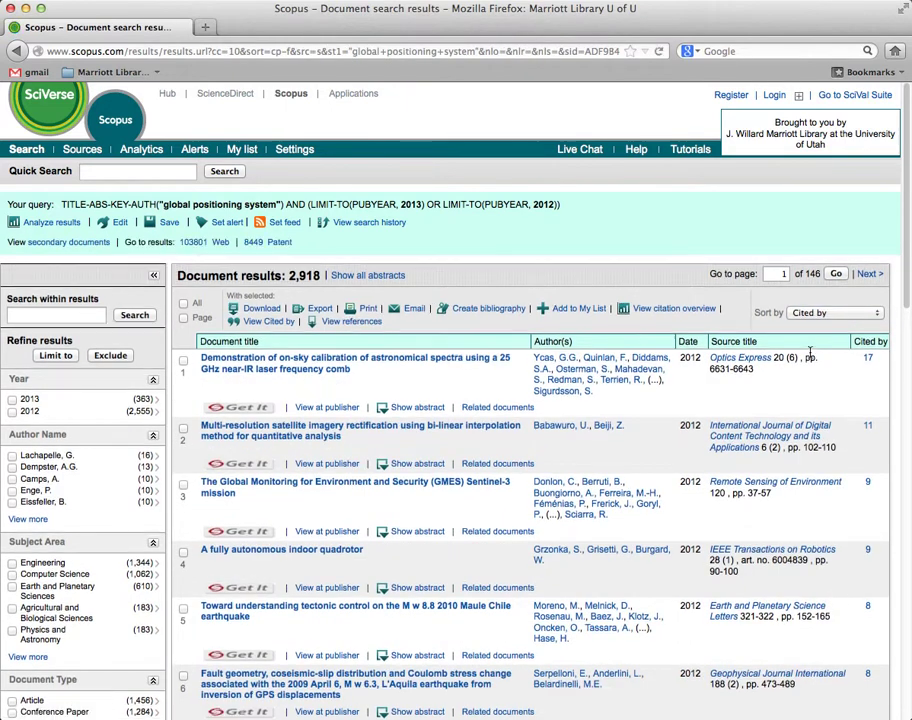
pyautogui.moveTo(679, 357); pyautogui.dragTo(706, 362)
# Scroll down the citation-sorted results toward the L'Aquila Fault geometry article
pyautogui.scroll(-4, 191, 513)
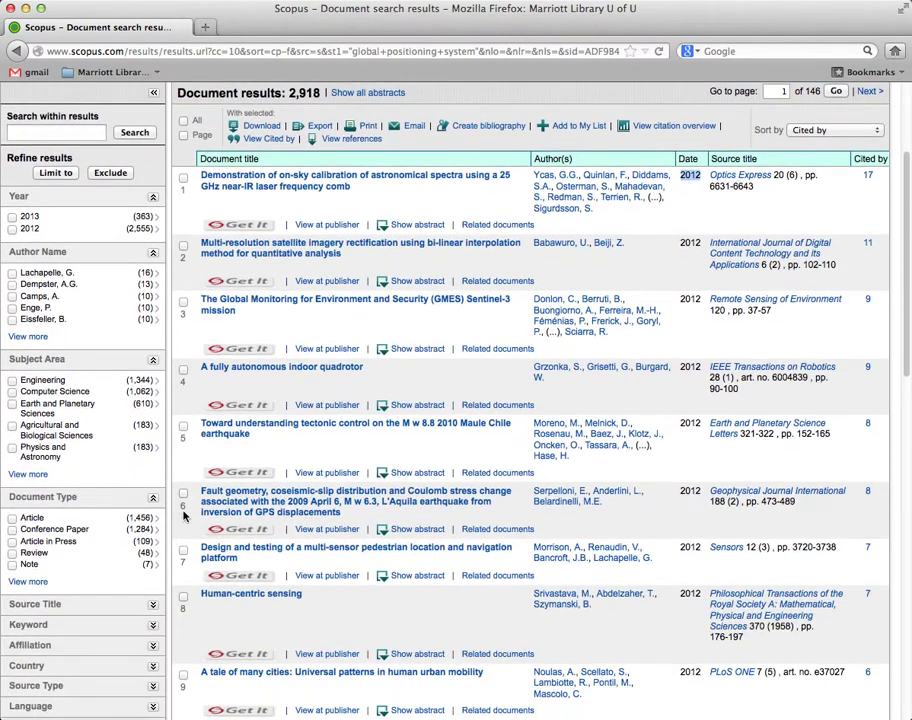
pyautogui.scroll(-5, 184, 516)
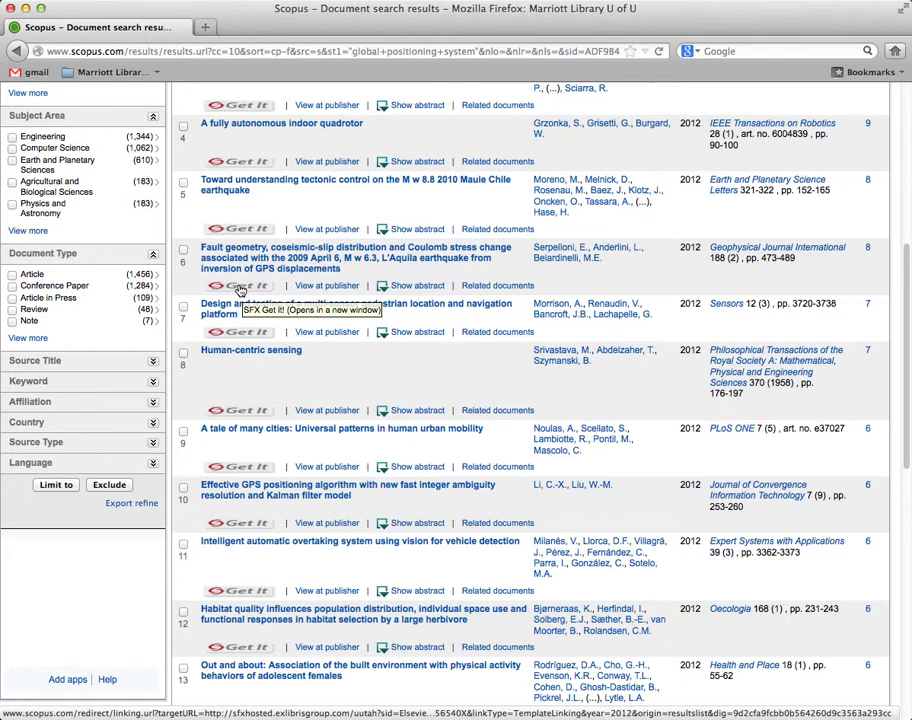
# Open the Get It library full-text options for the L'Aquila fault geometry article
pyautogui.click(243, 290)
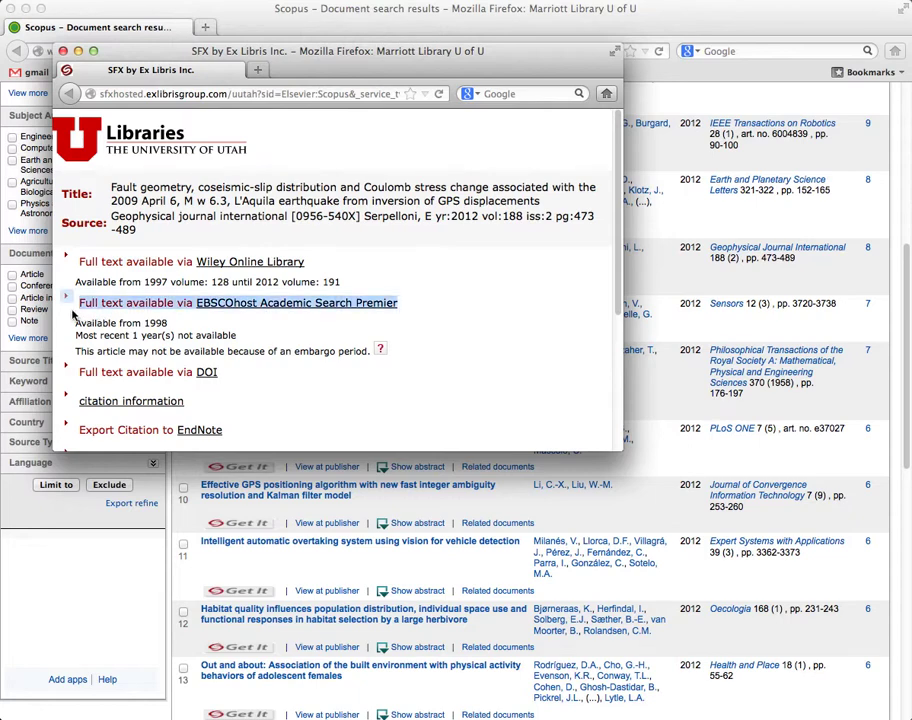
# View the article's EBSCOhost Academic Search Premier record, then close that window
pyautogui.click(274, 311)
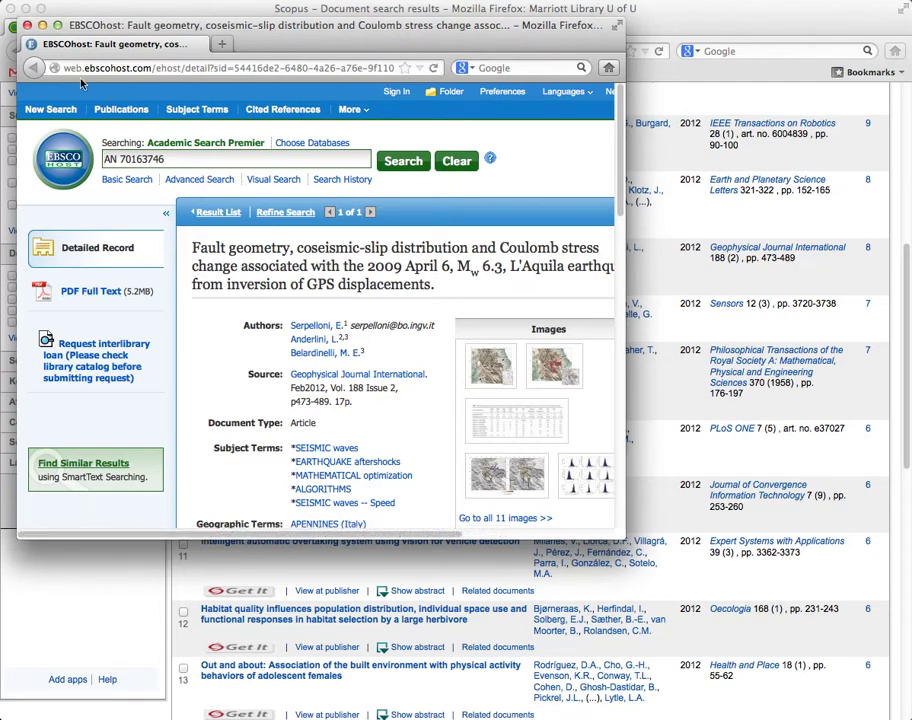
pyautogui.click(27, 25)
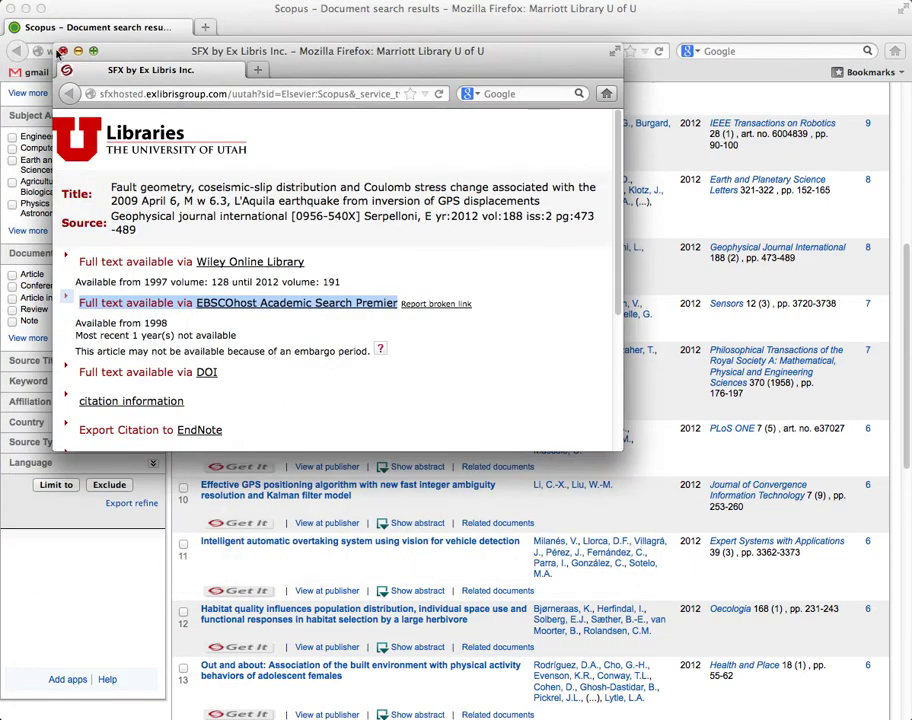
# Close the library full-text window and browse the 2,918 global positioning system results
pyautogui.click(44, 41)
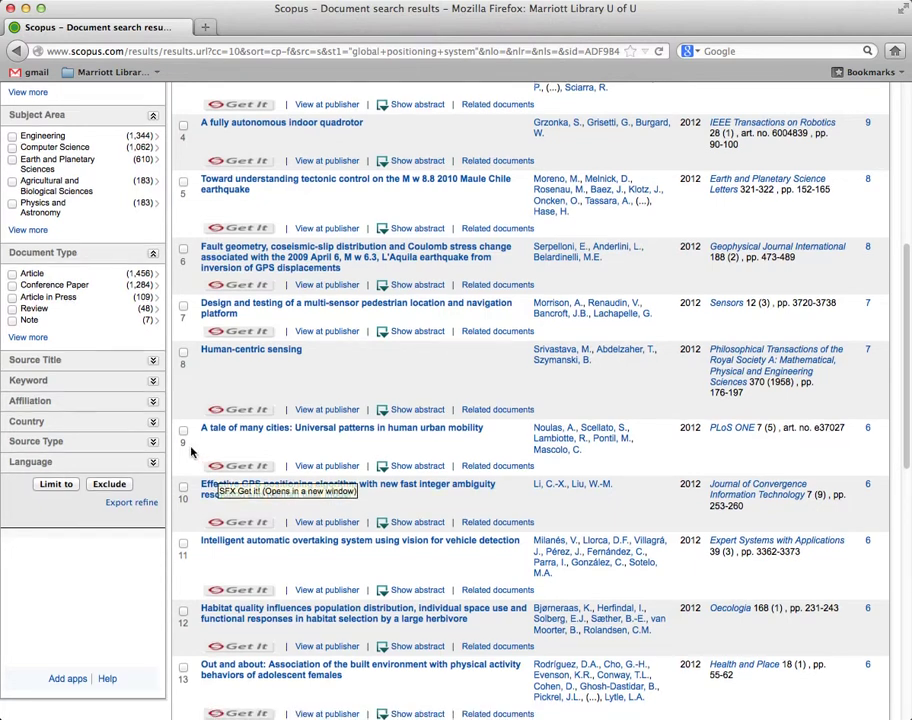
pyautogui.scroll(-6, 191, 452)
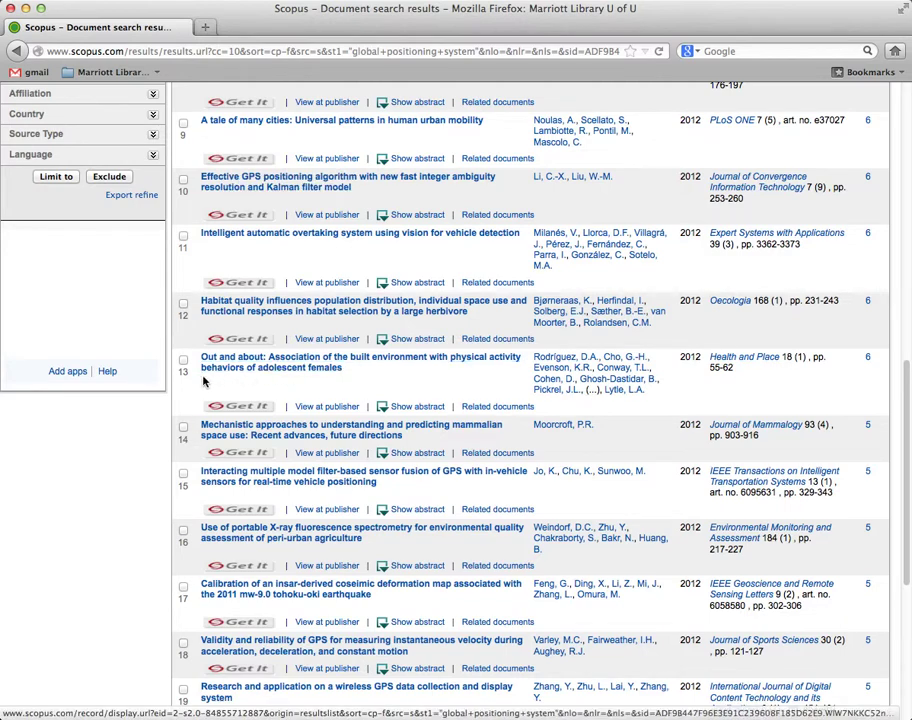
pyautogui.scroll(2, 199, 378)
pyautogui.scroll(-1, 192, 414)
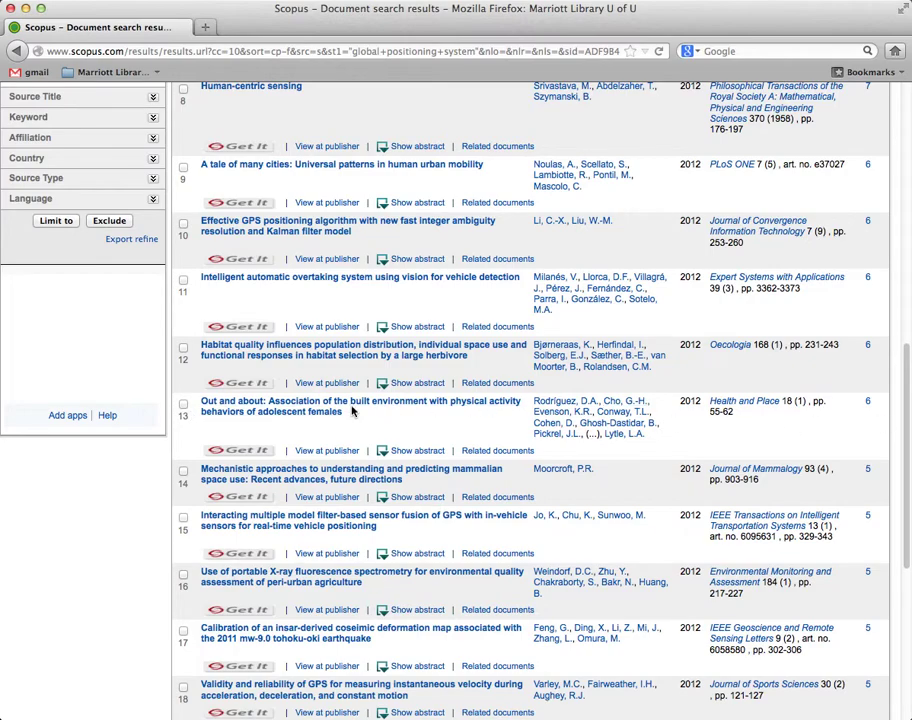
pyautogui.scroll(-3, 354, 408)
pyautogui.scroll(15, 352, 410)
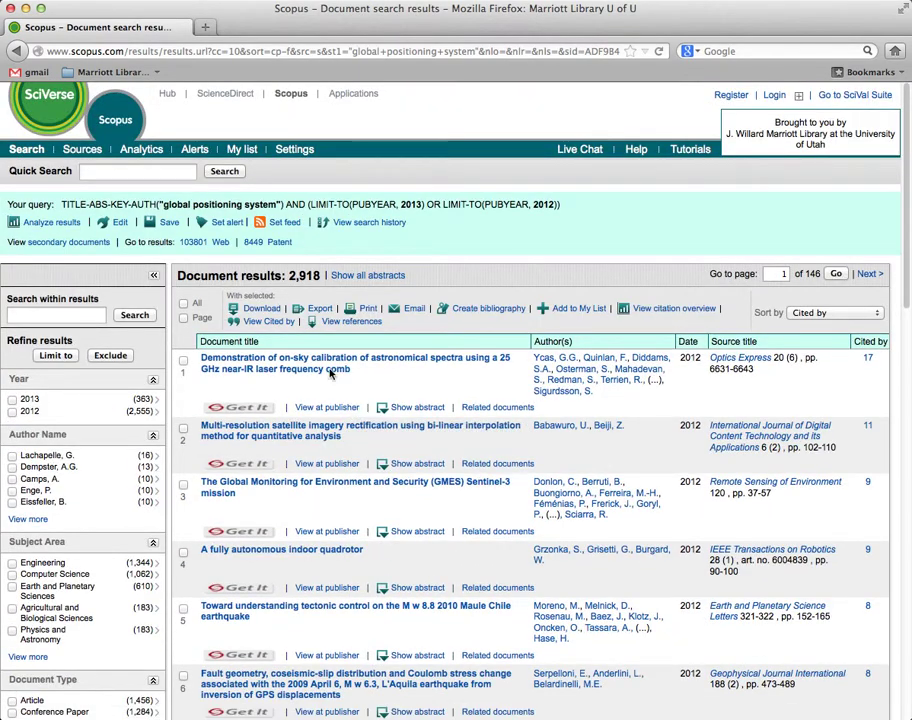
# Quick-search the exact phrase "currency manipulation" in quotes, returning 36 documents
pyautogui.click(139, 172)
pyautogui.write('"')
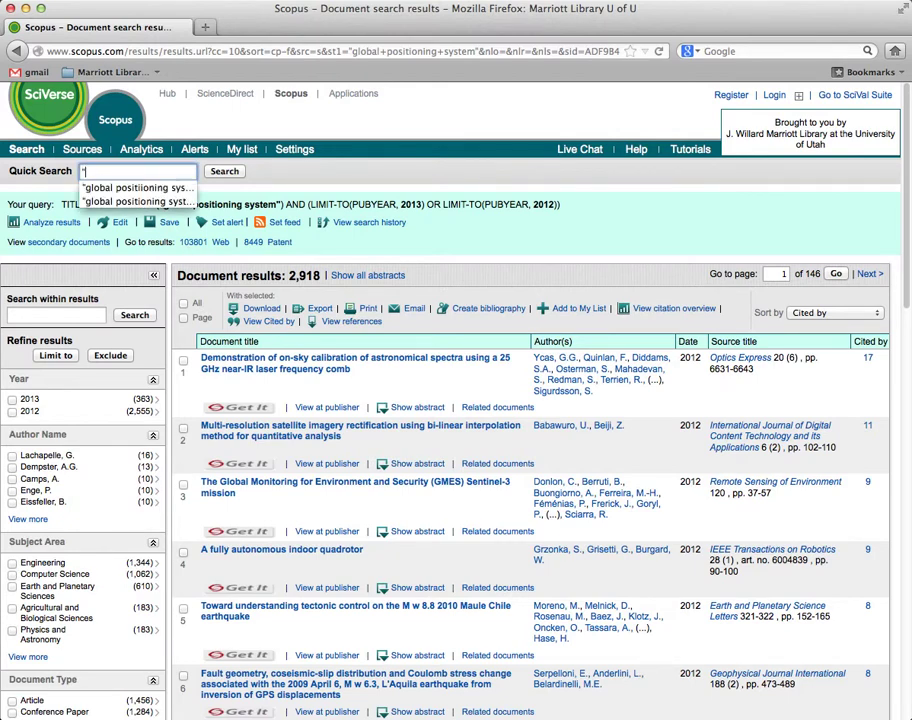
pyautogui.write('currency ma')
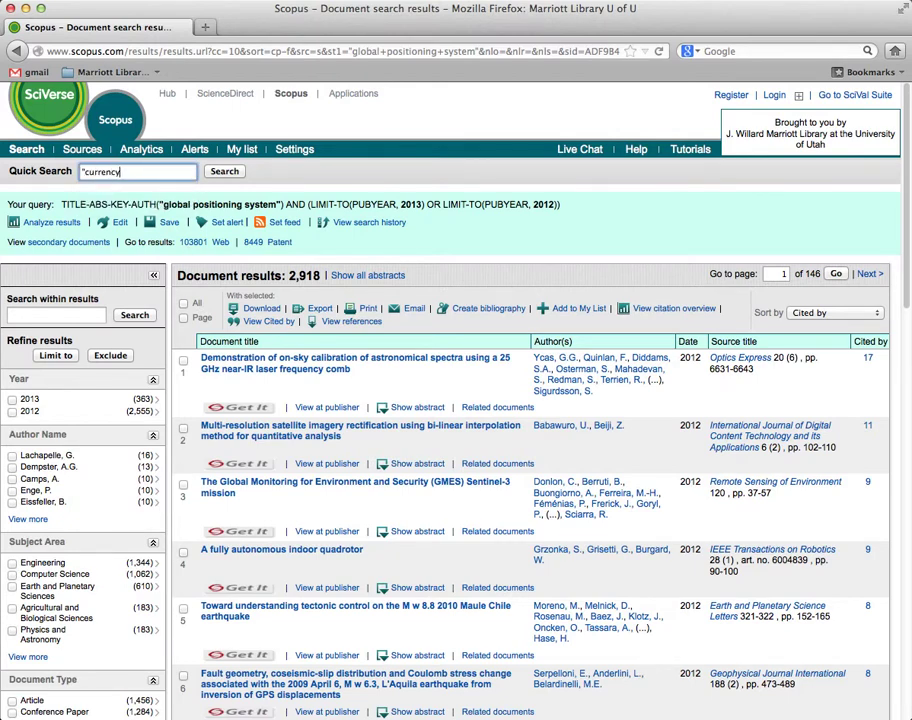
pyautogui.write('ni')
pyautogui.write('pulation"')
pyautogui.press('Return')
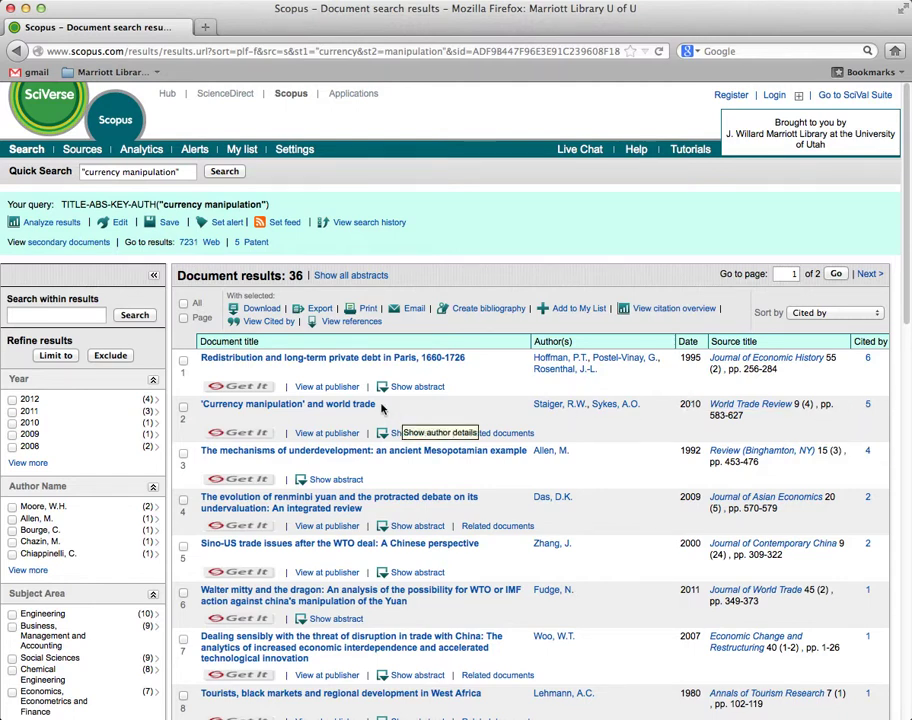
# Briefly select the second result's title, then scroll down through the 36 currency manipulation results
pyautogui.moveTo(381, 408); pyautogui.dragTo(199, 406)
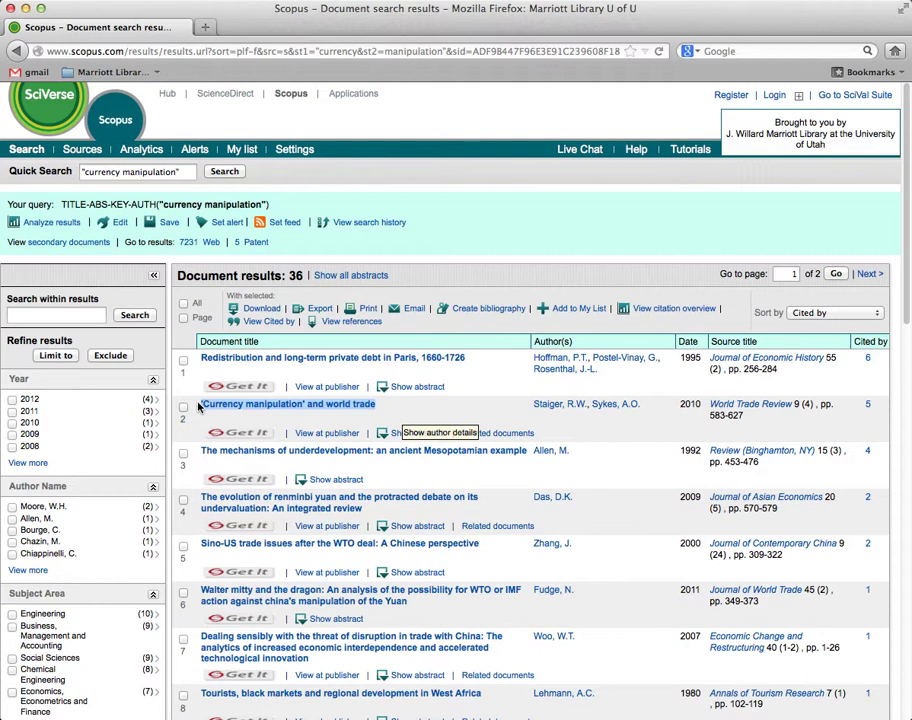
pyautogui.click(209, 412)
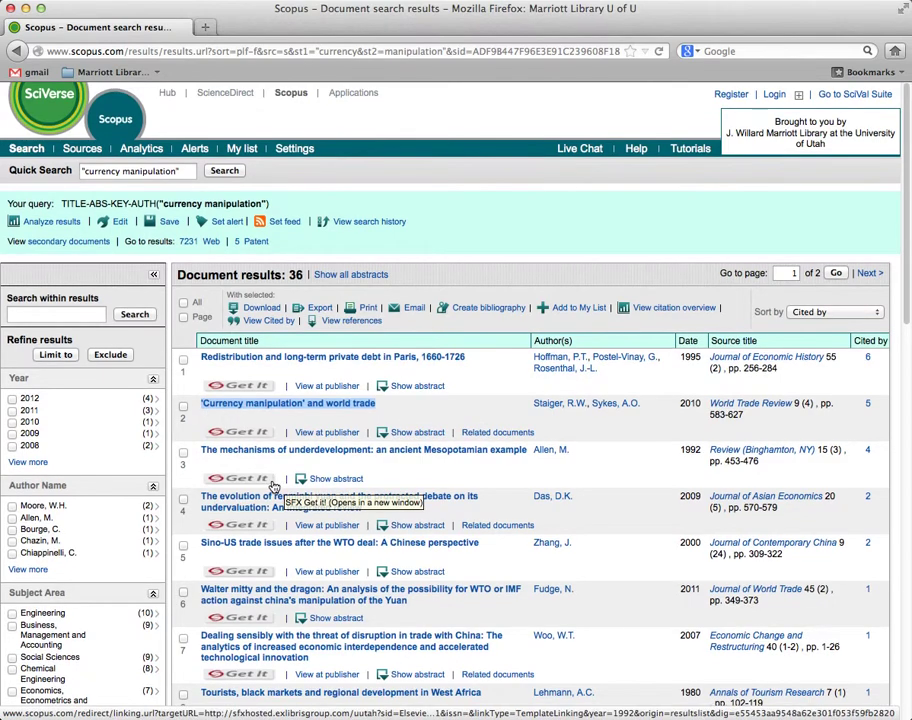
pyautogui.scroll(-5, 275, 485)
pyautogui.scroll(-1, 272, 487)
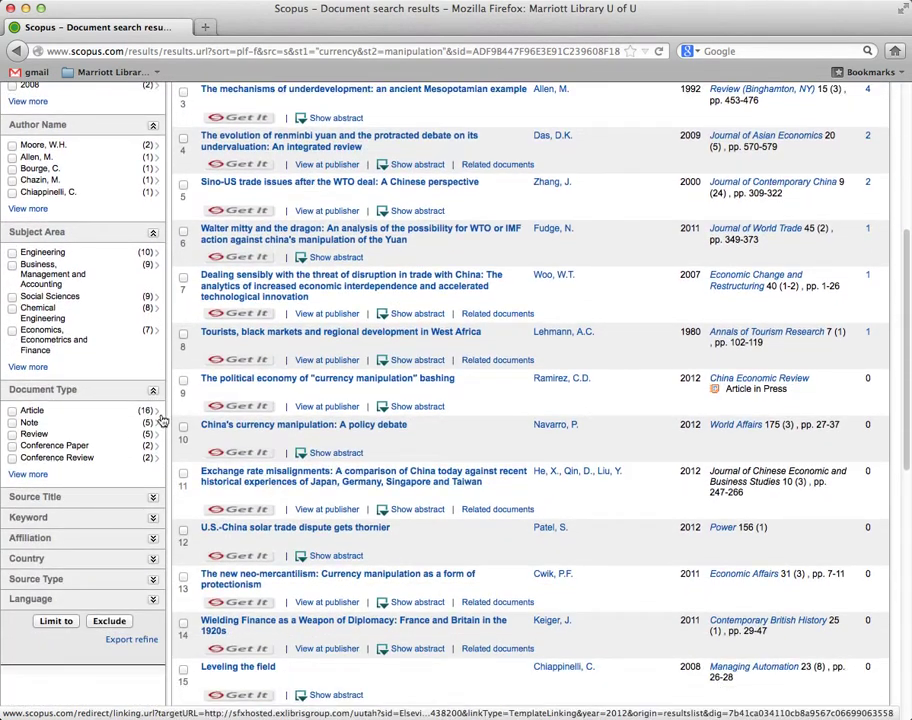
# Expand the full Subject Area list and limit to Economics, Econometrics and Finance, leaving 7 documents
pyautogui.click(30, 369)
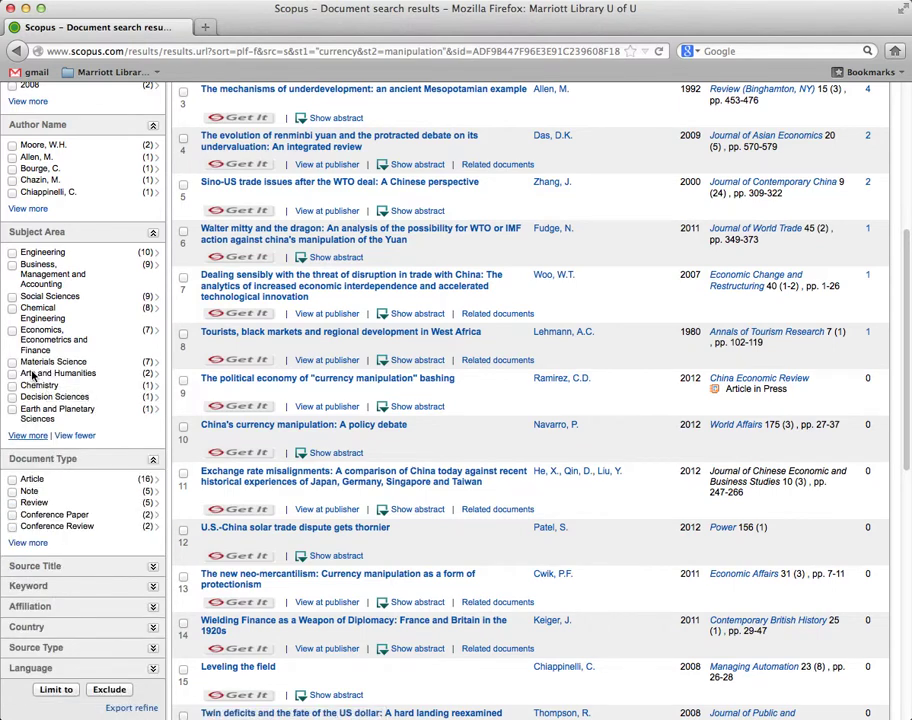
pyautogui.click(28, 436)
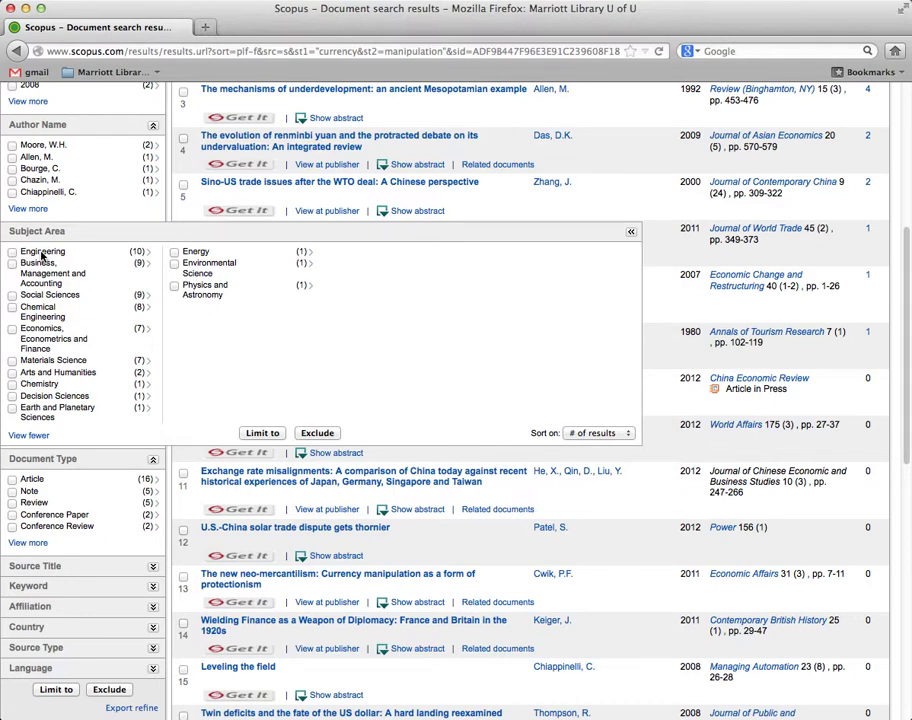
pyautogui.click(12, 330)
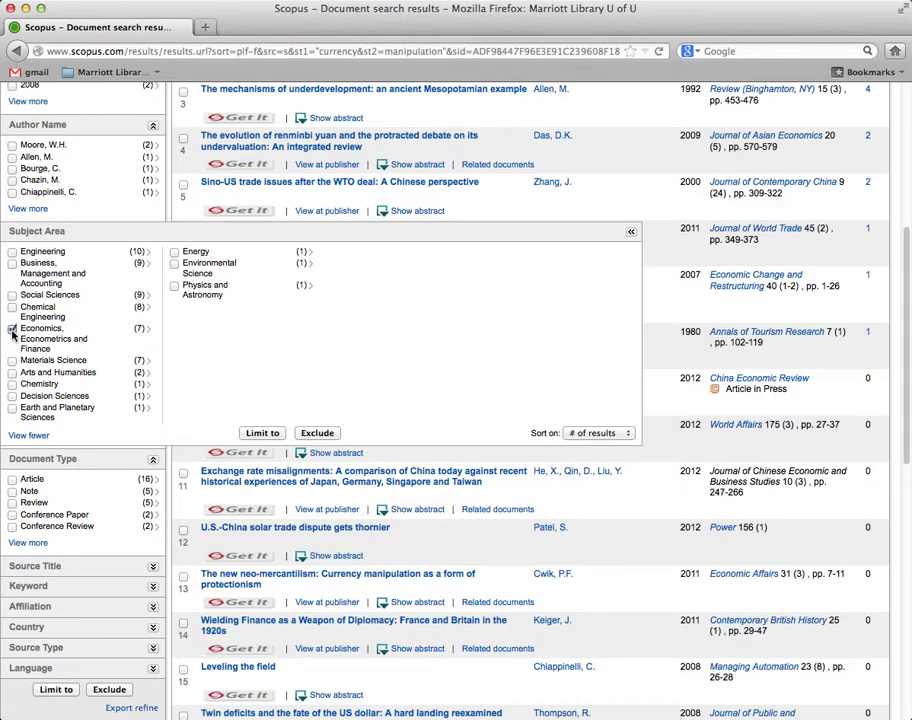
pyautogui.click(265, 432)
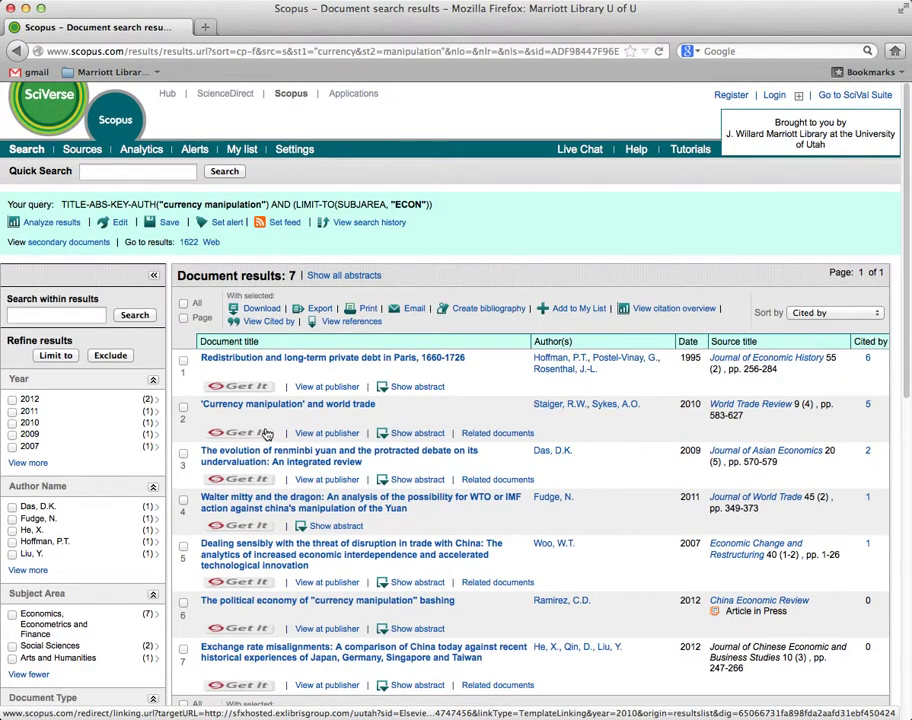
pyautogui.scroll(-3, 176, 432)
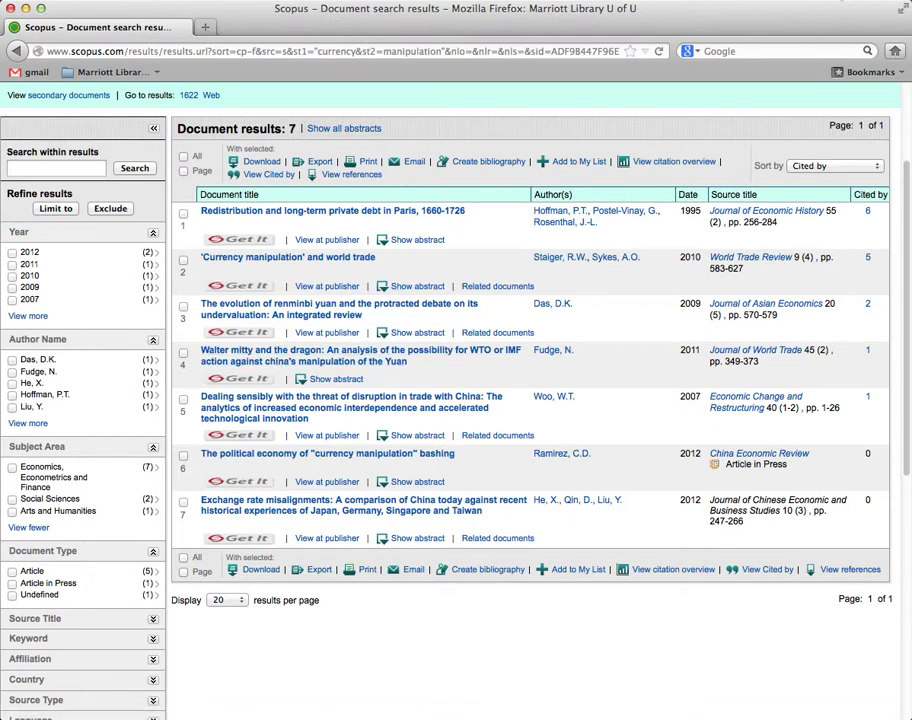
pyautogui.click(878, 0)
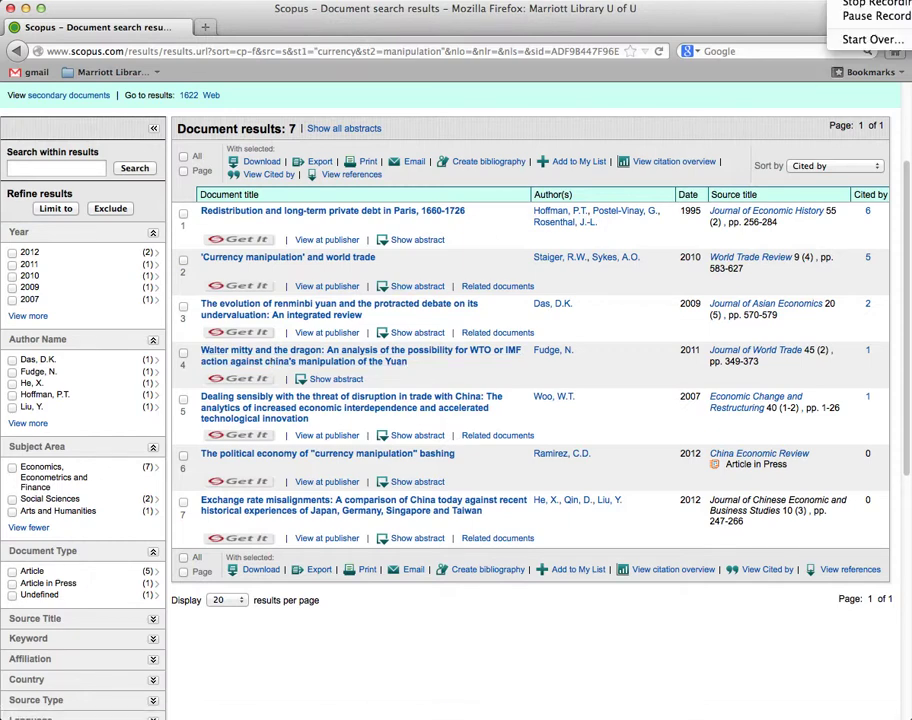